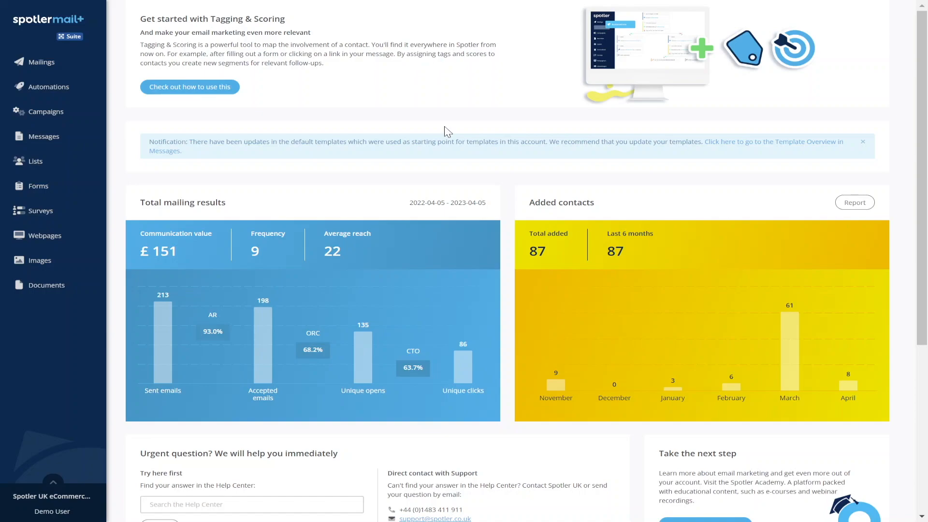
# Step: Open the overview of tags in the account's database settings
pyautogui.click(53, 487)
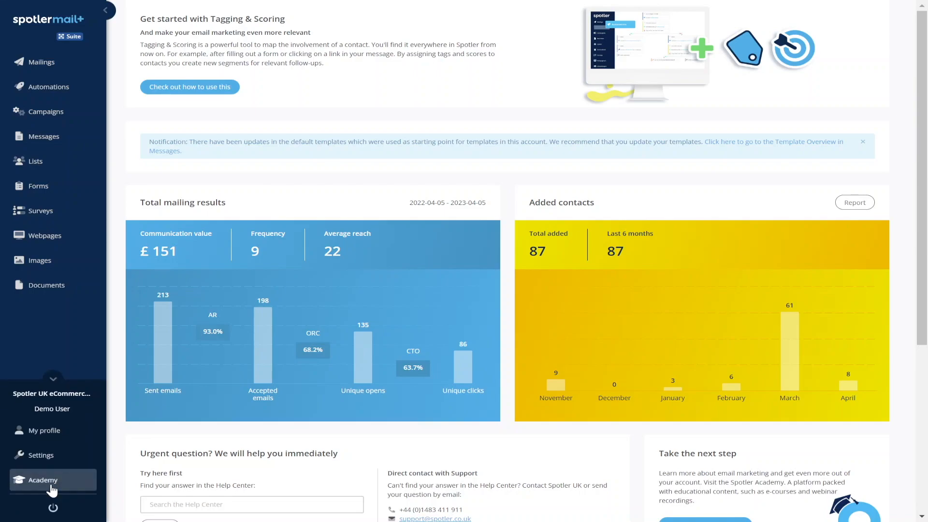
pyautogui.click(56, 459)
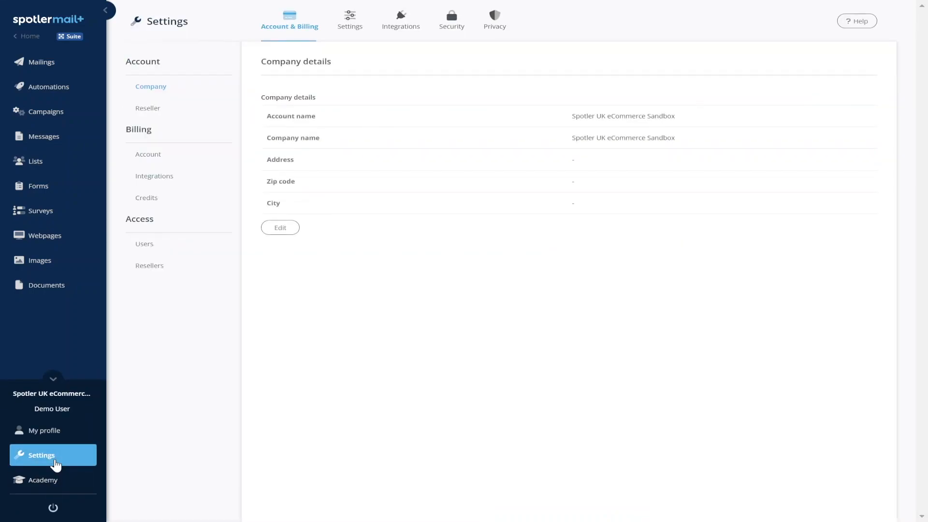
pyautogui.click(350, 19)
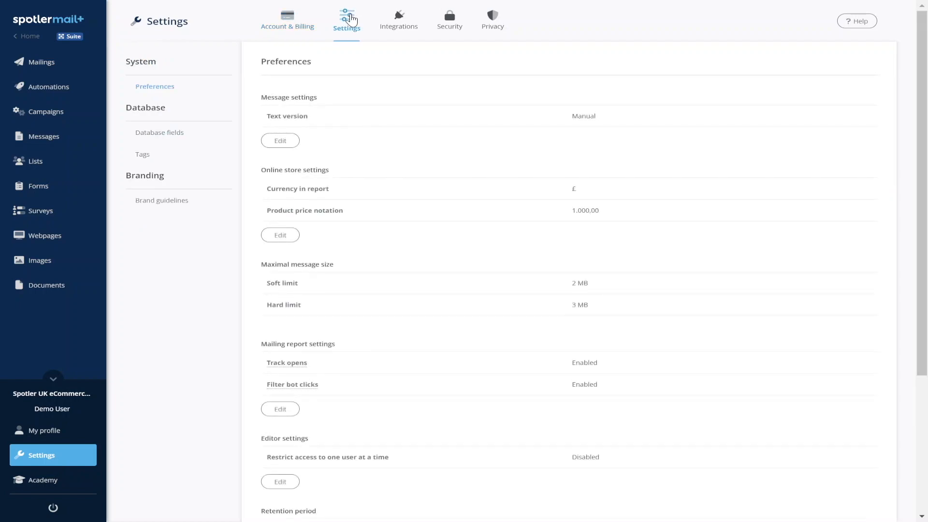
pyautogui.click(187, 161)
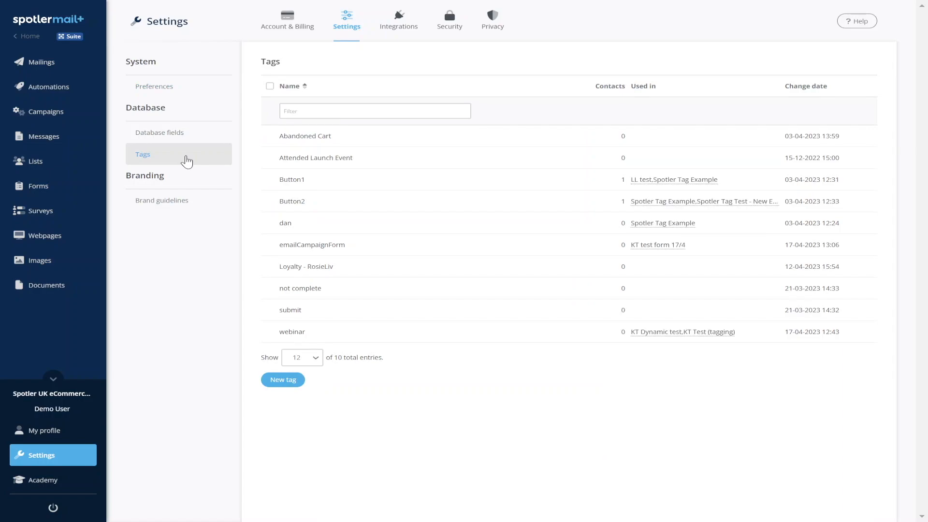
# Step: Create a new tag named "spotler demo example"
pyautogui.click(273, 385)
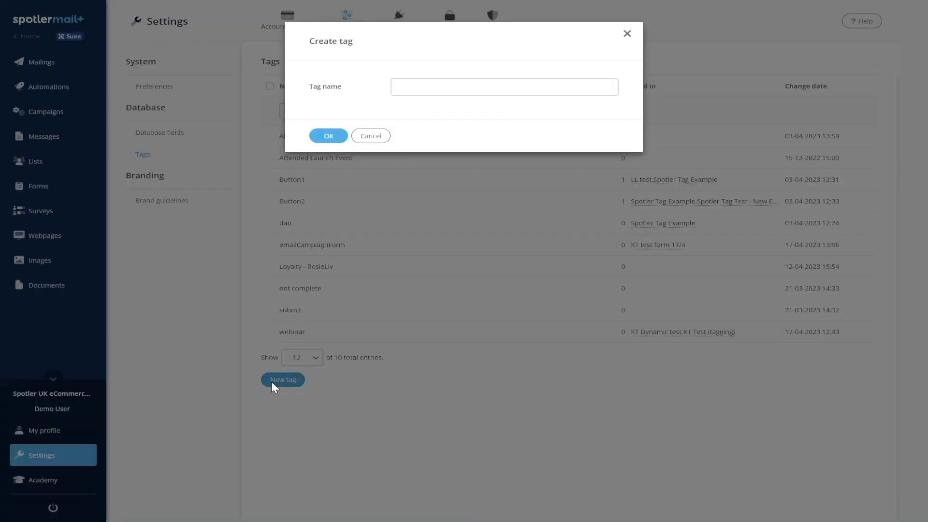
pyautogui.click(420, 86)
pyautogui.write('spotler')
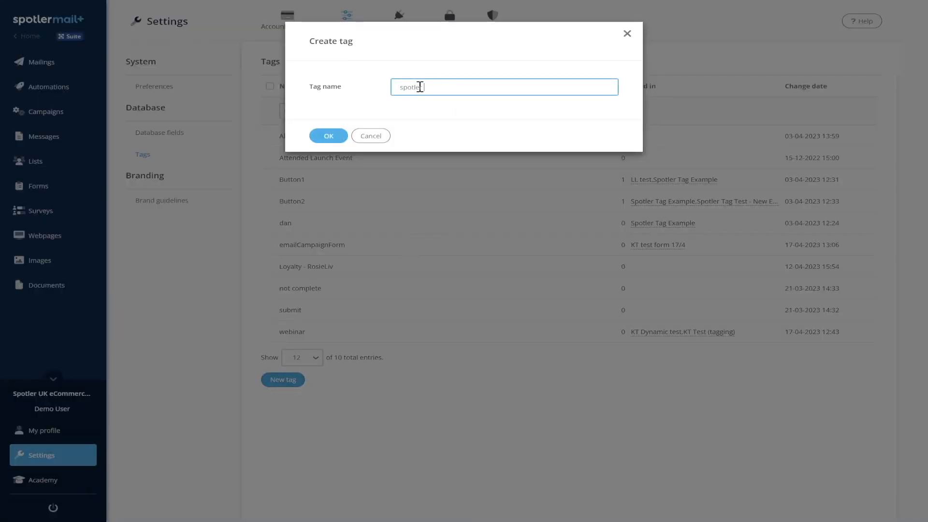
pyautogui.write(' demo example')
pyautogui.click(325, 139)
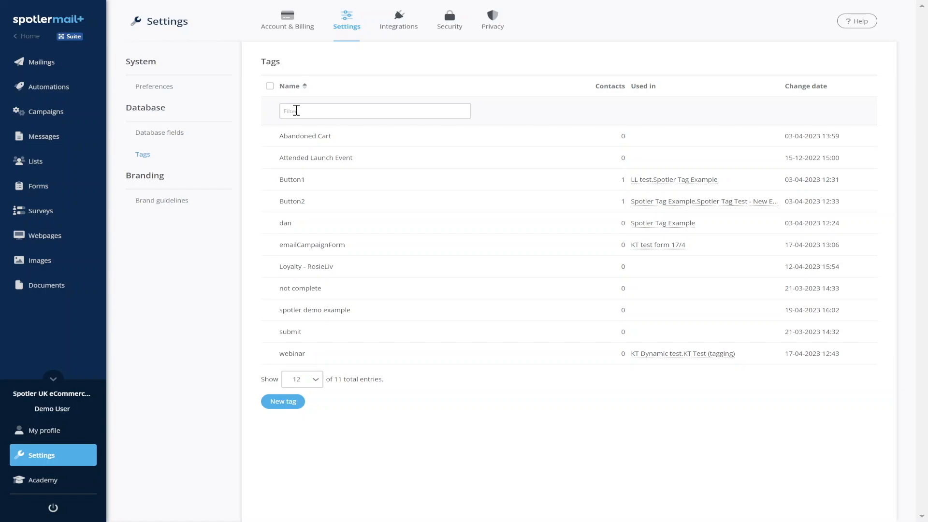
# Step: Create a new dynamic list named "spotler demo example" and save its properties
pyautogui.click(53, 165)
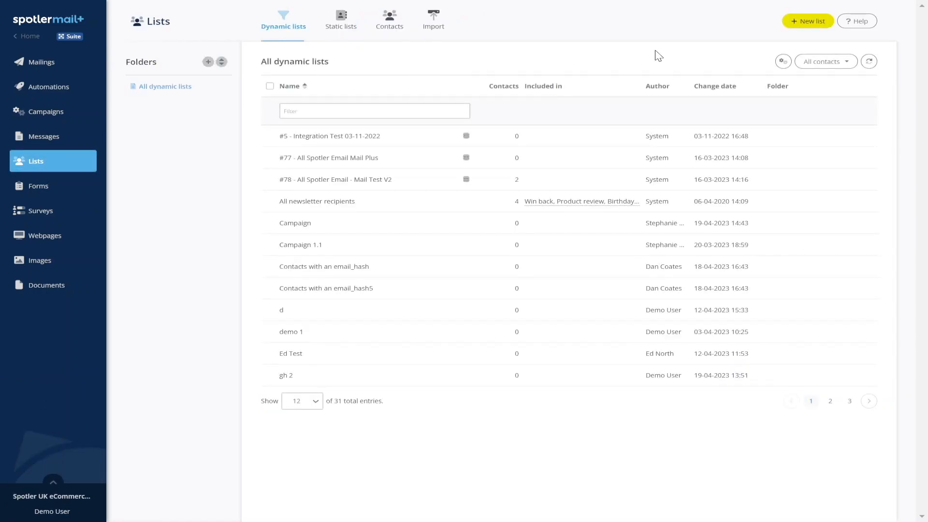
pyautogui.click(803, 24)
pyautogui.click(396, 110)
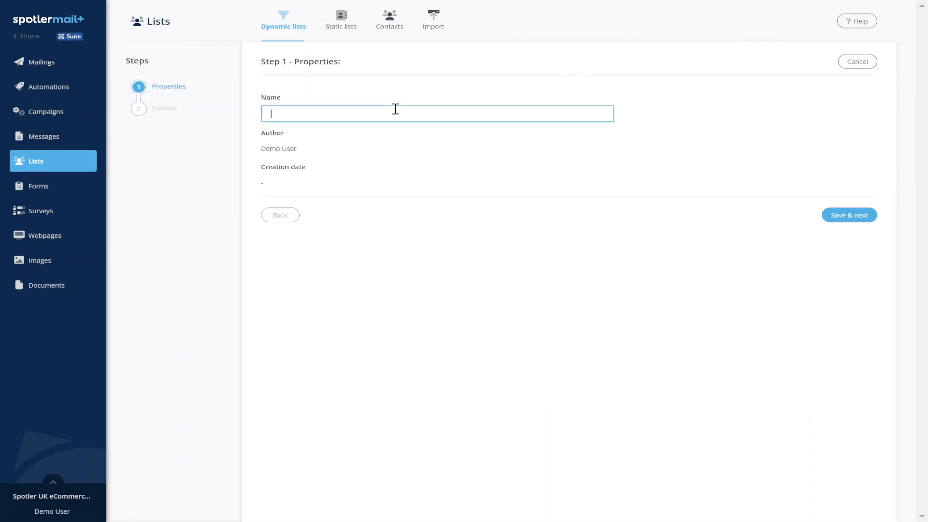
pyautogui.write('spotler demo')
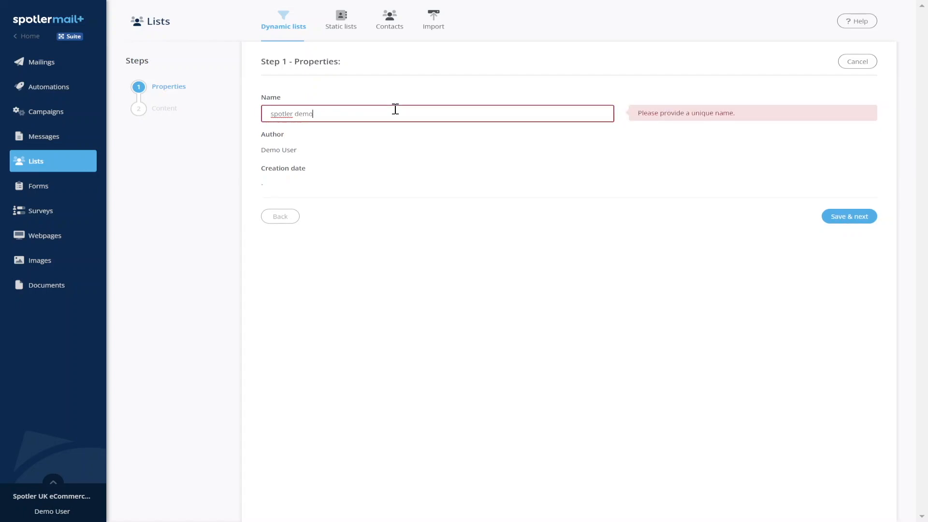
pyautogui.write(' example')
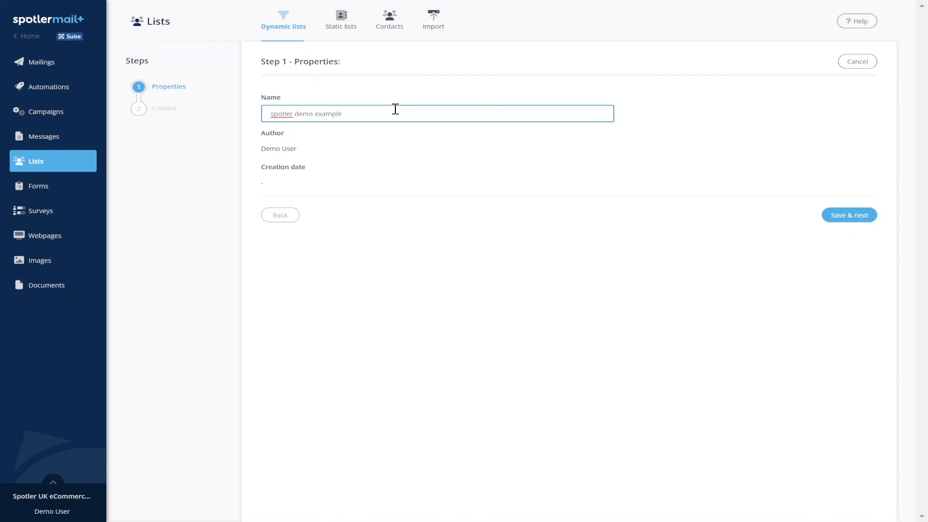
pyautogui.click(849, 222)
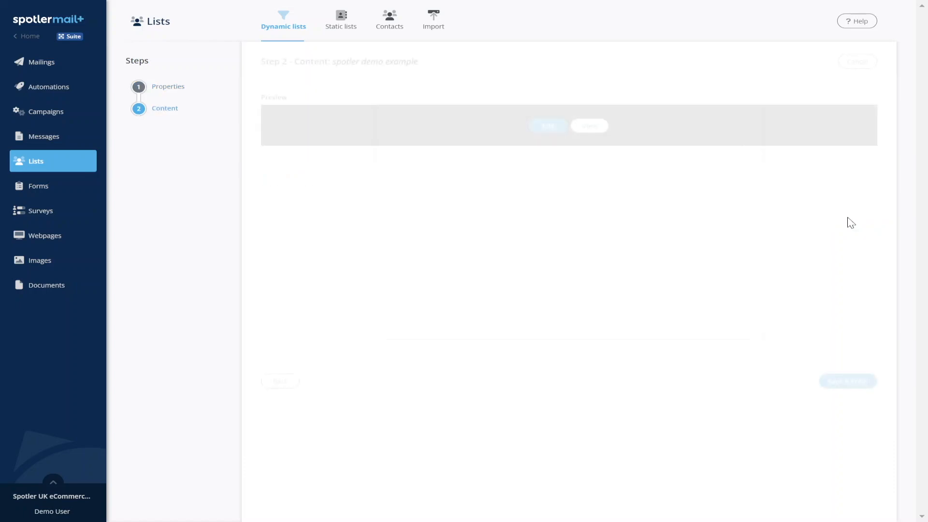
# Step: Edit the list's content and start a selection with All contacts as its source
pyautogui.click(548, 127)
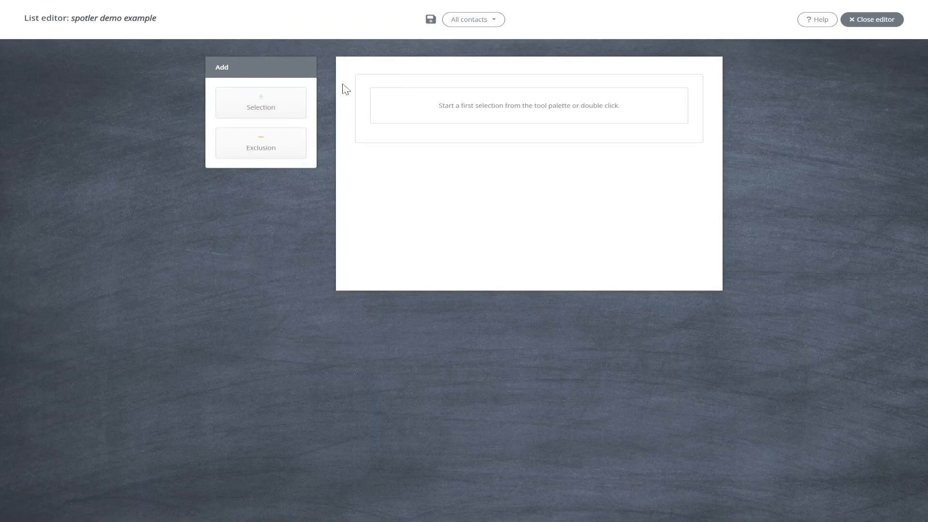
pyautogui.click(288, 101)
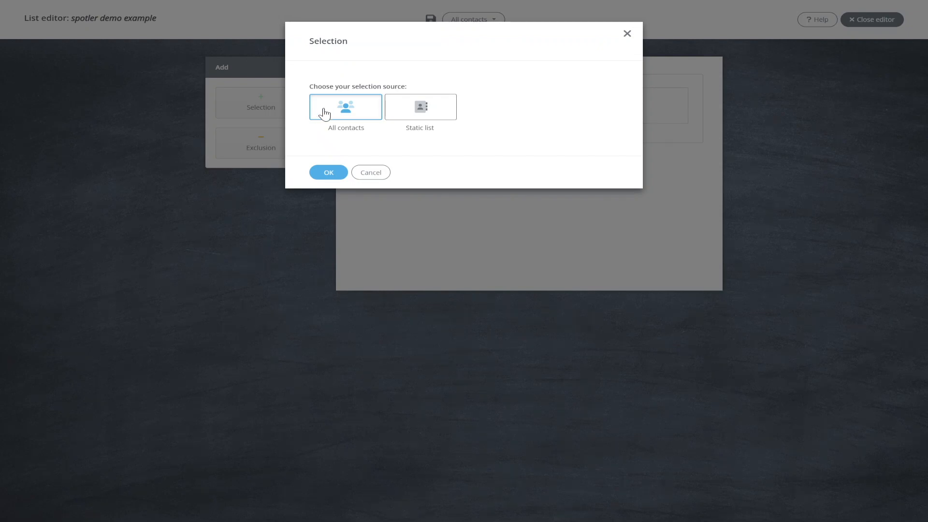
pyautogui.click(327, 172)
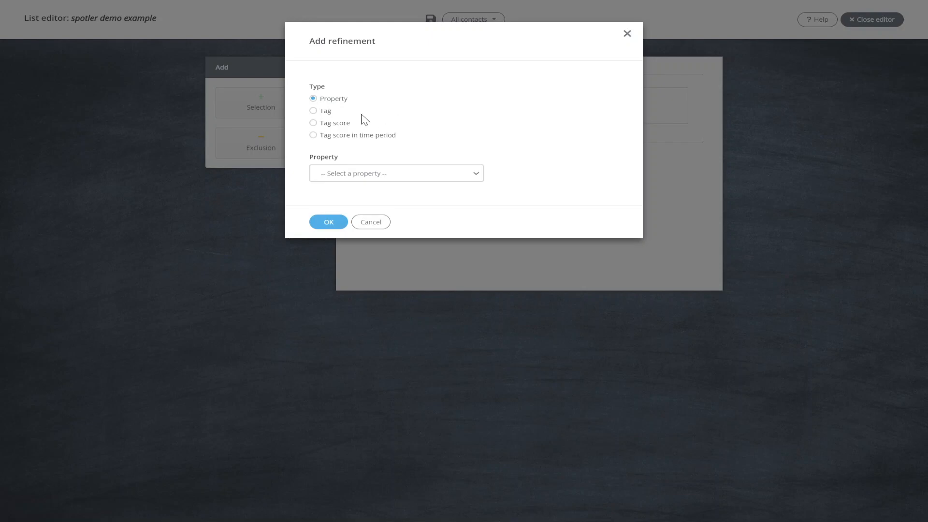
# Step: Refine the selection to contacts whose tag is "spotler demo example"
pyautogui.click(313, 111)
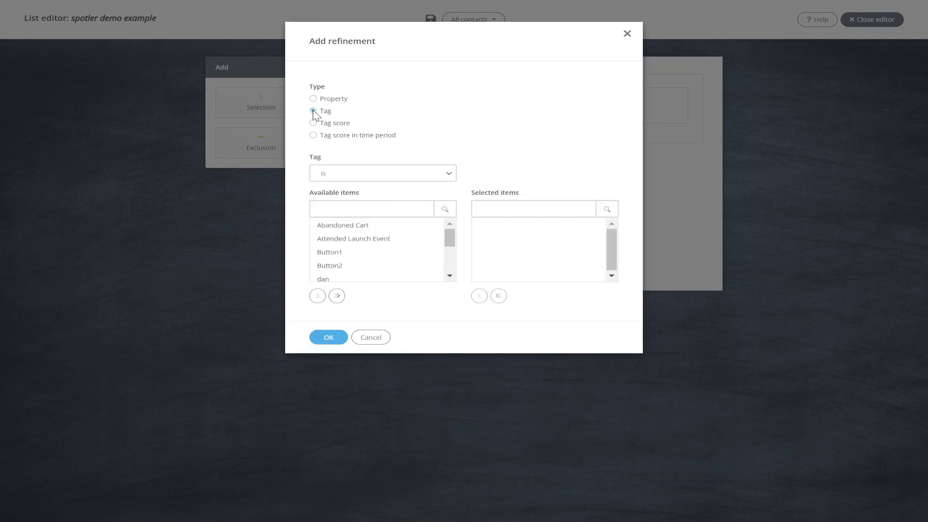
pyautogui.click(449, 177)
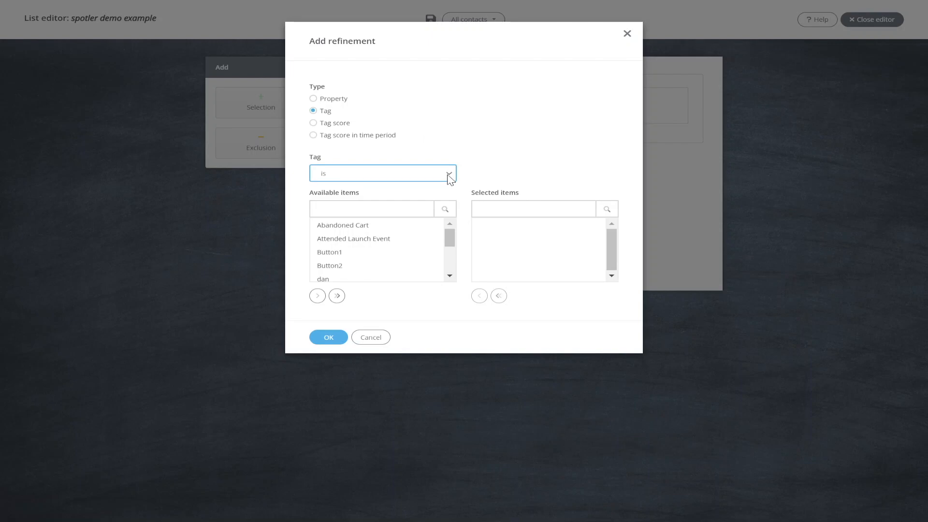
pyautogui.click(482, 145)
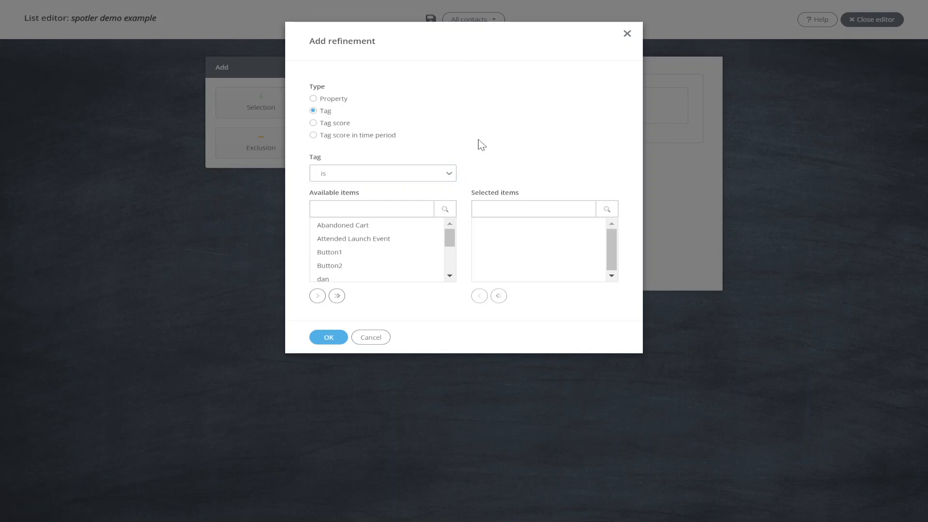
pyautogui.click(363, 210)
pyautogui.write('spotler')
pyautogui.click(372, 227)
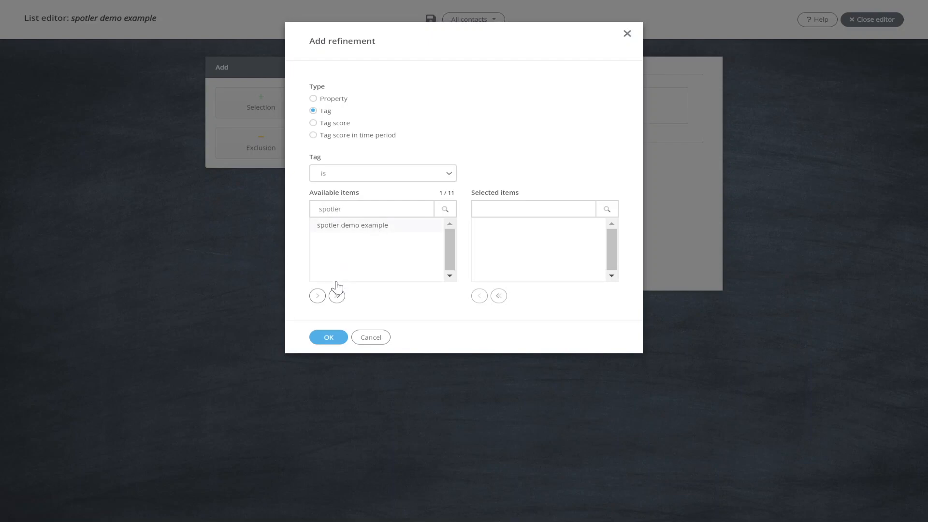
pyautogui.click(319, 296)
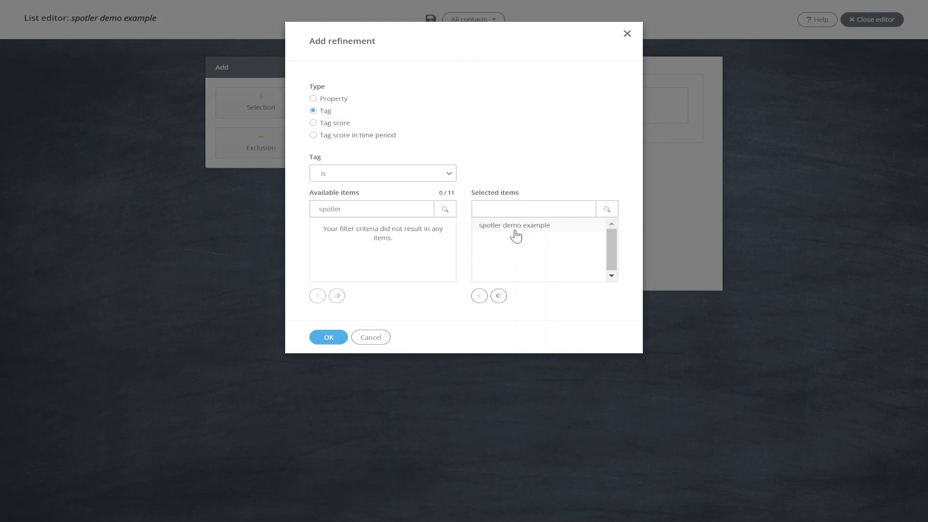
pyautogui.click(329, 340)
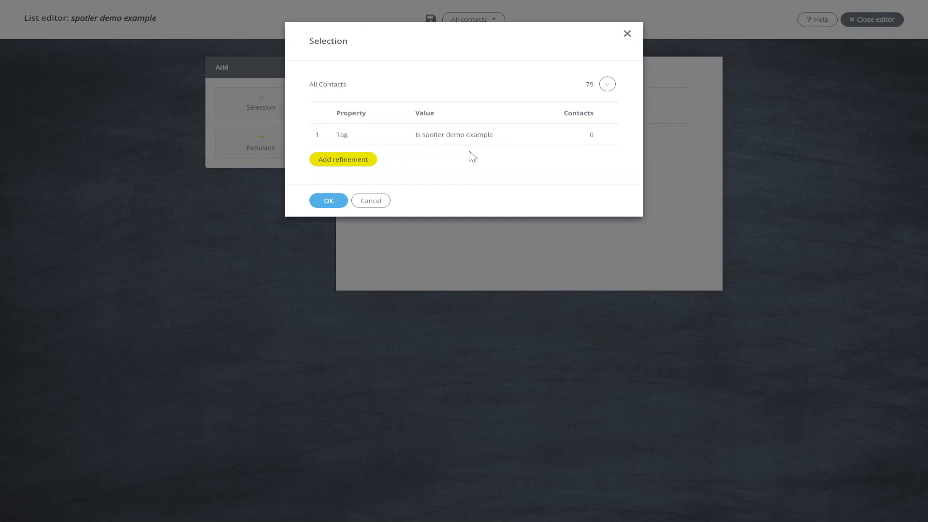
# Step: Examine the Tag score options for the "spotler demo example" tag and the Tag score in time period options in a second refinement
pyautogui.click(343, 159)
pyautogui.click(350, 127)
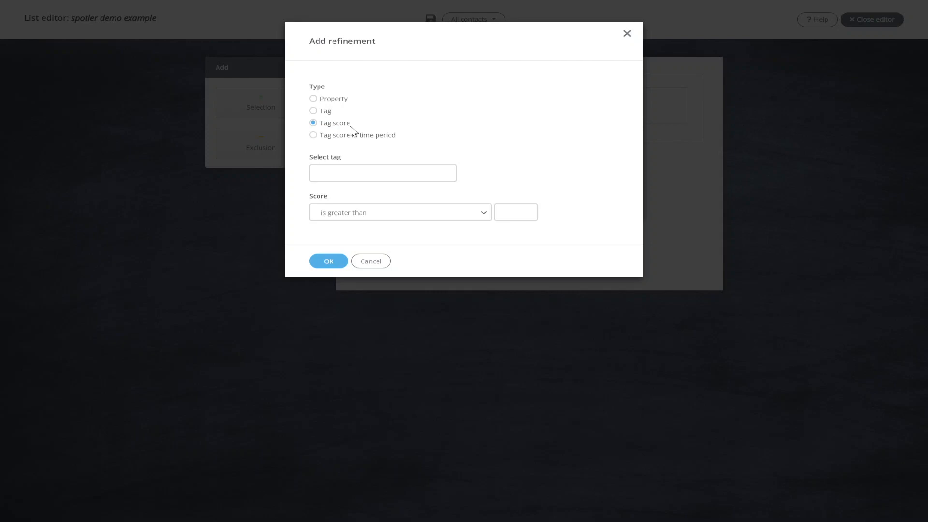
pyautogui.click(362, 174)
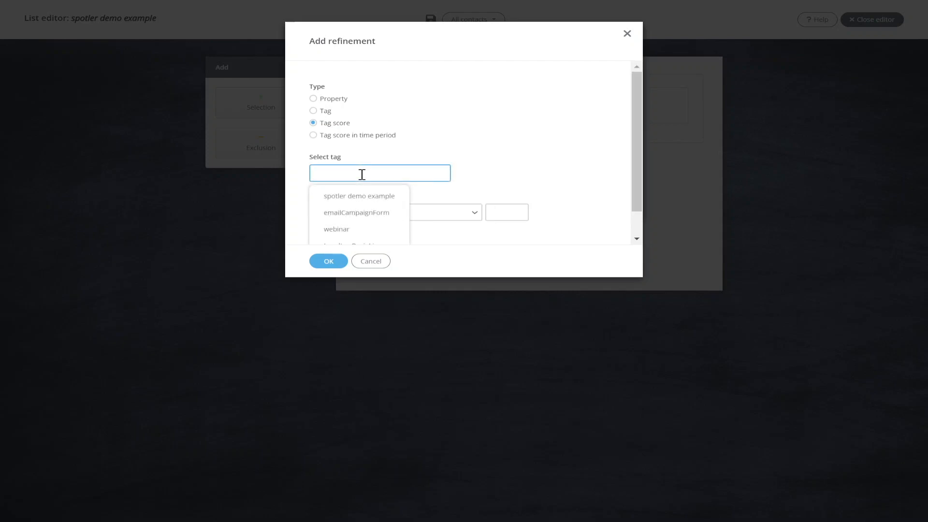
pyautogui.scroll(-1, 414, 174)
pyautogui.click(378, 169)
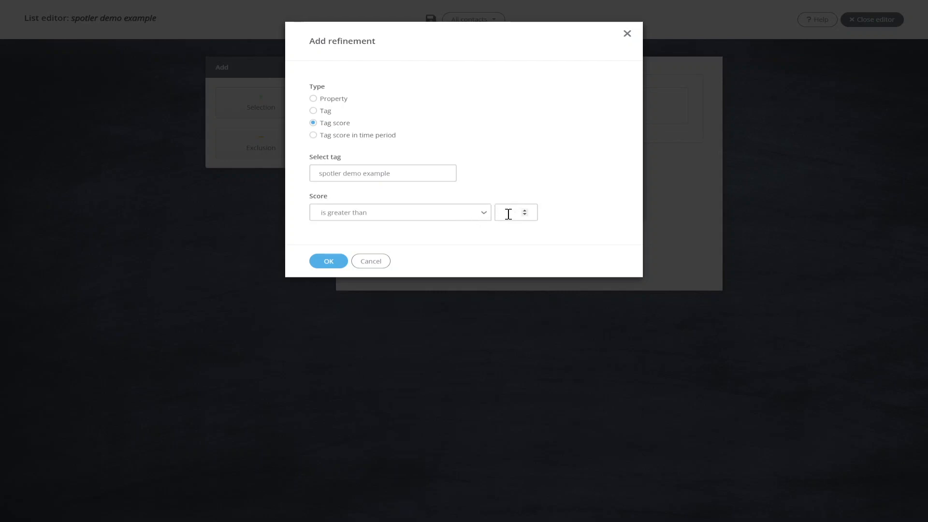
pyautogui.click(313, 136)
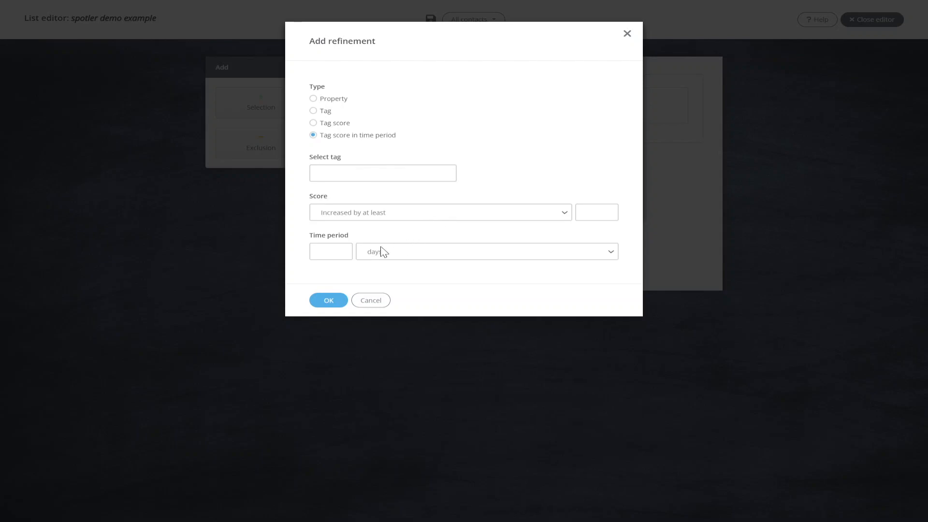
pyautogui.click(410, 254)
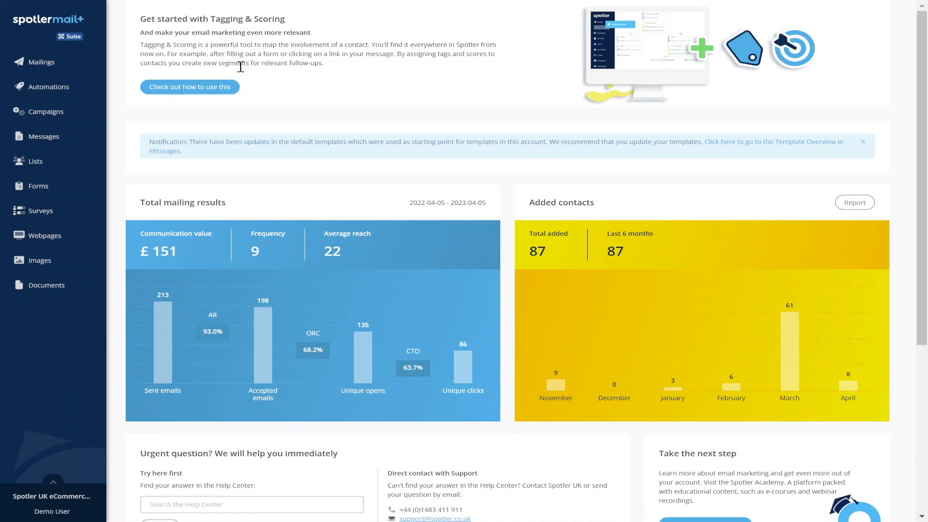
# Step: Compare the Tag with and Remove tag options in the processing settings of the form "spotler demo example" and finish the form
pyautogui.click(58, 188)
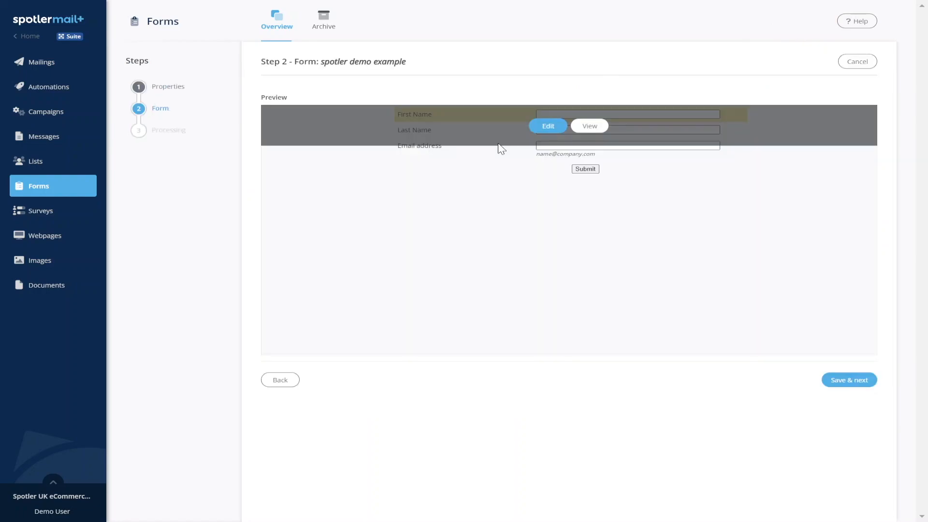
pyautogui.click(850, 382)
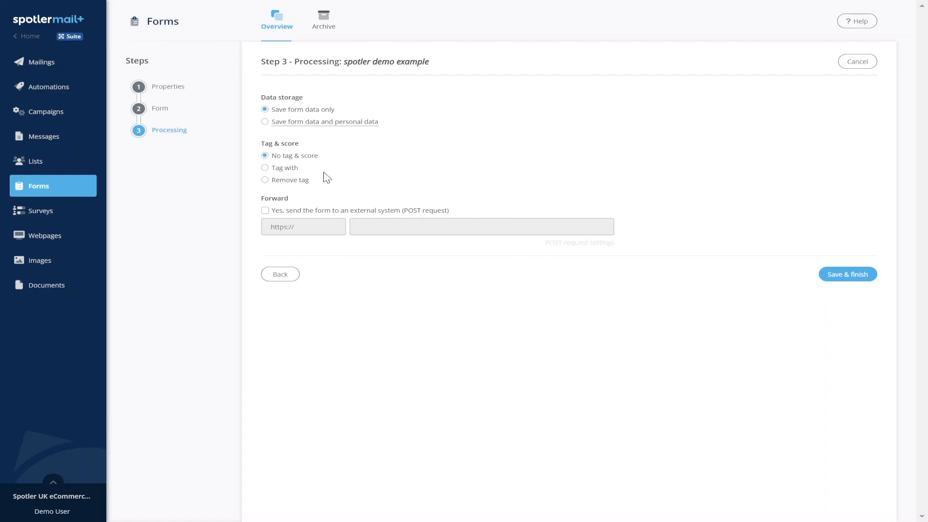
pyautogui.click(264, 168)
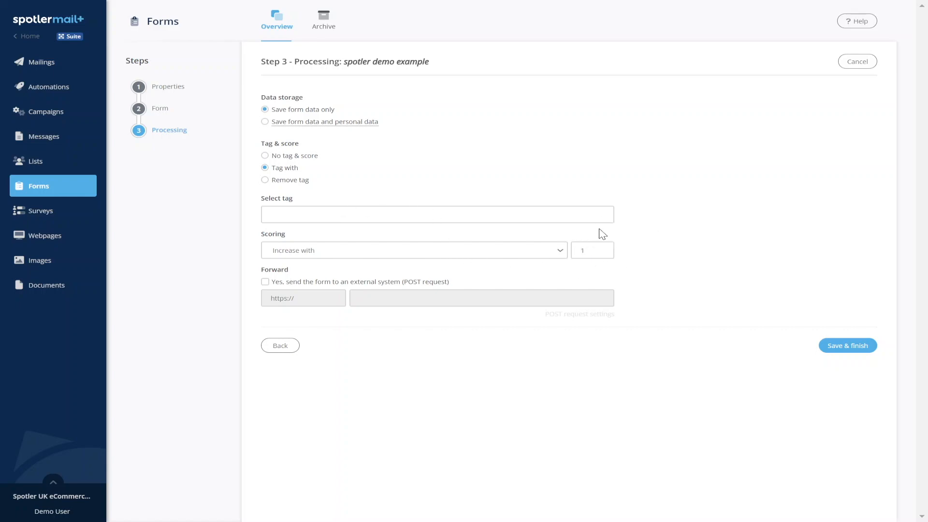
pyautogui.click(266, 180)
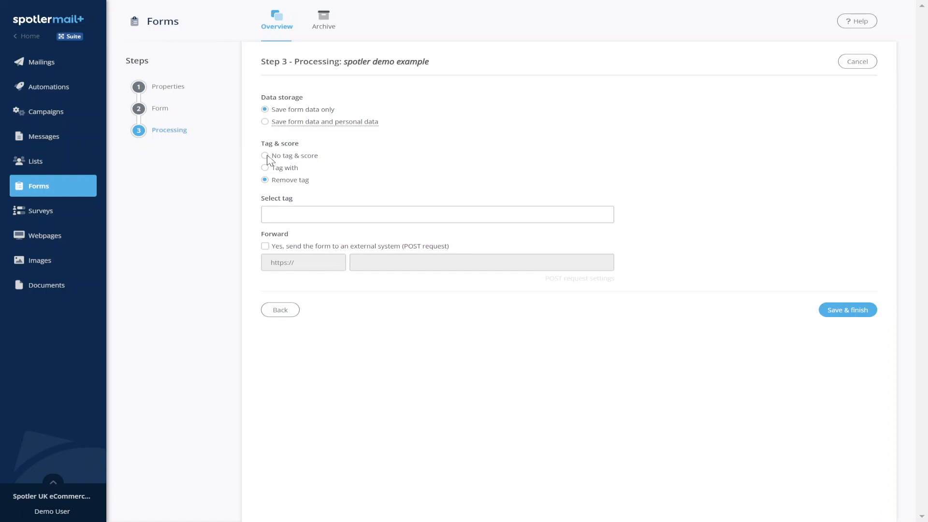
pyautogui.click(844, 310)
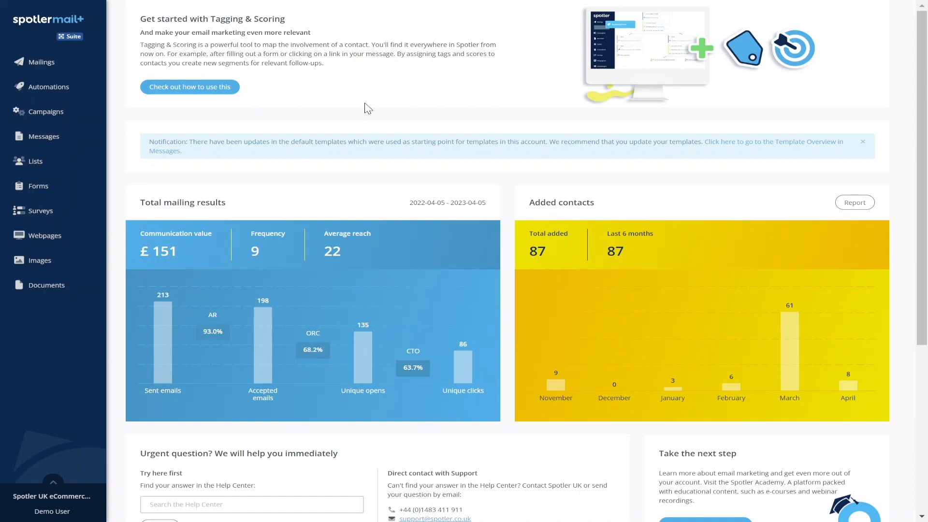
# Step: Create a new automation named "spotler demo example" and continue to its choice of base automation
pyautogui.click(73, 94)
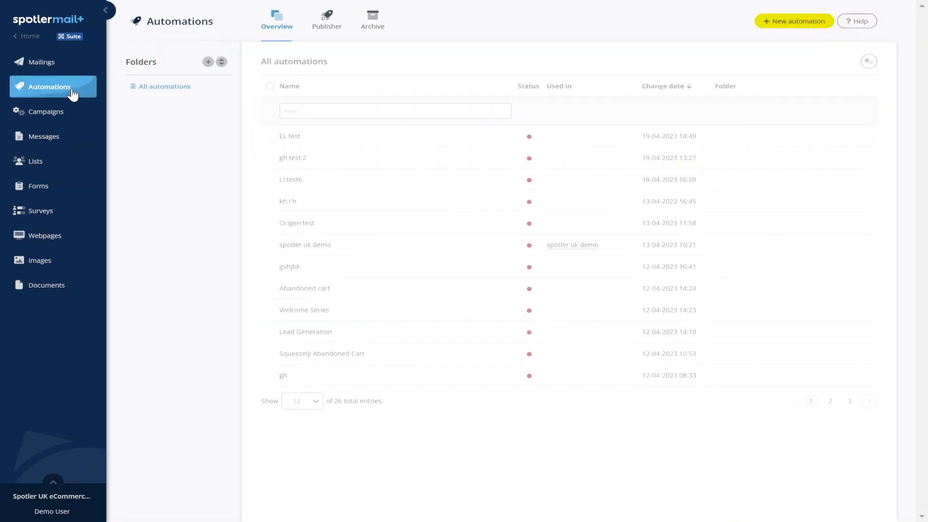
pyautogui.click(784, 23)
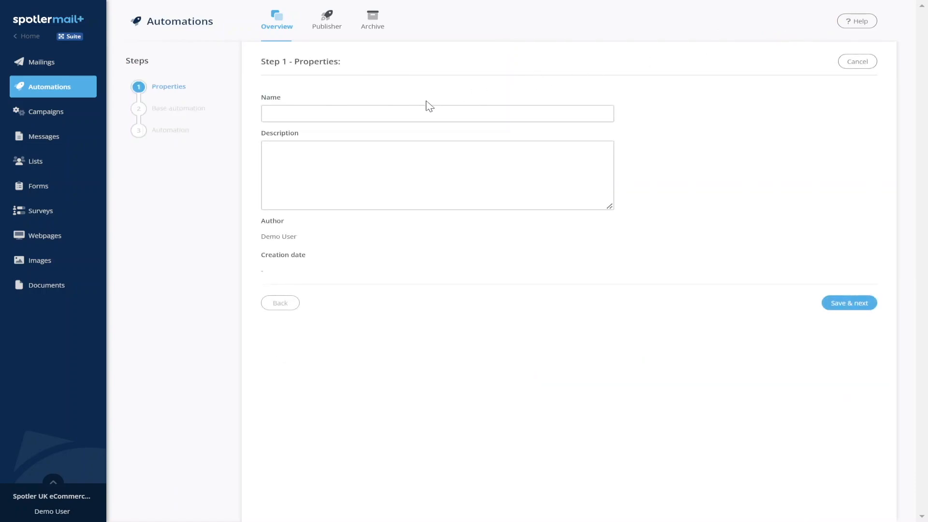
pyautogui.click(406, 111)
pyautogui.write('spotler demo example')
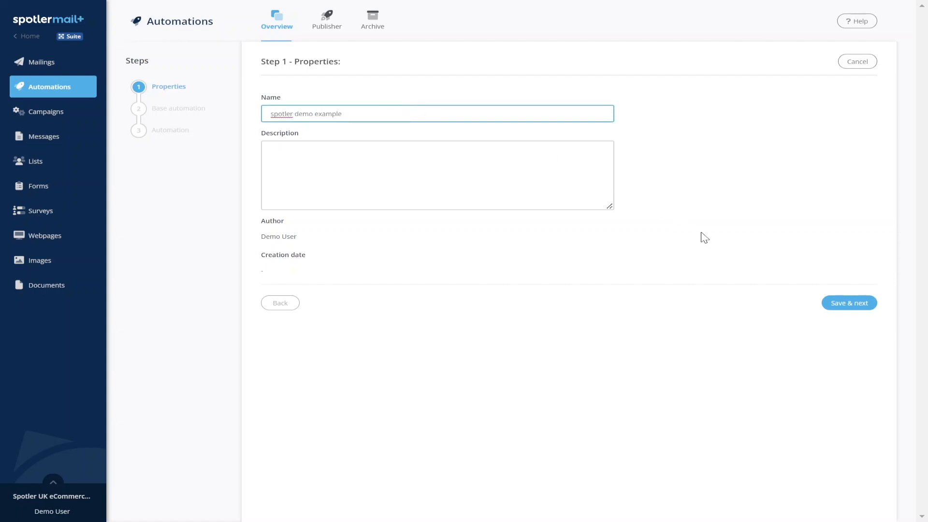
pyautogui.click(833, 307)
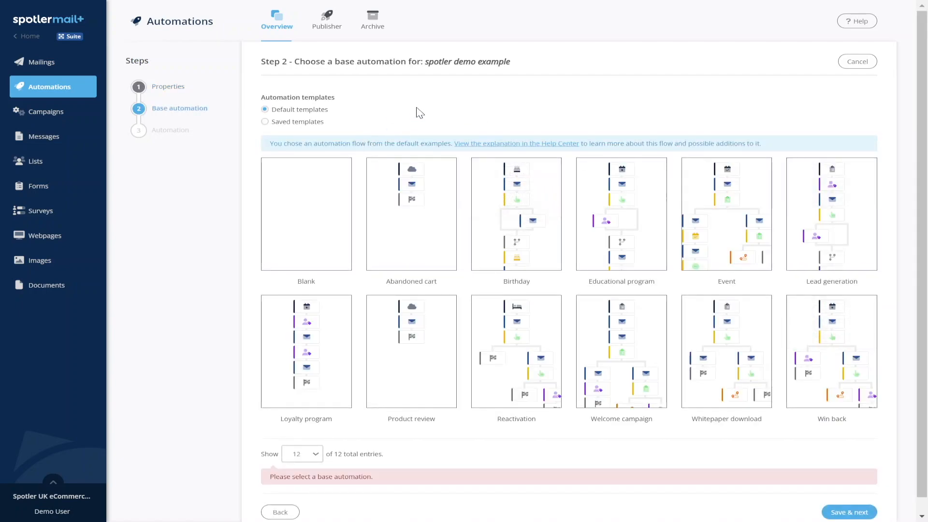
# Step: Choose the Blank template as the base automation and open the automation editor
pyautogui.click(311, 257)
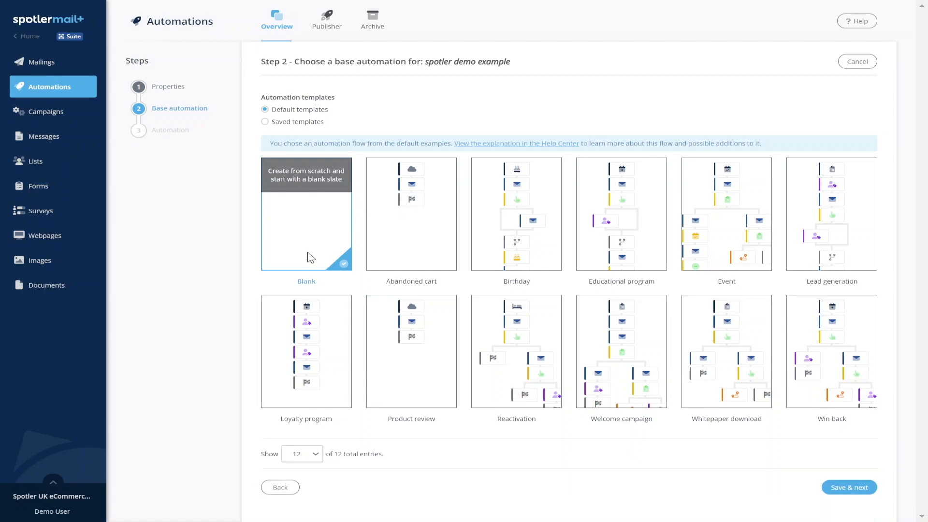
pyautogui.click(842, 489)
pyautogui.click(550, 126)
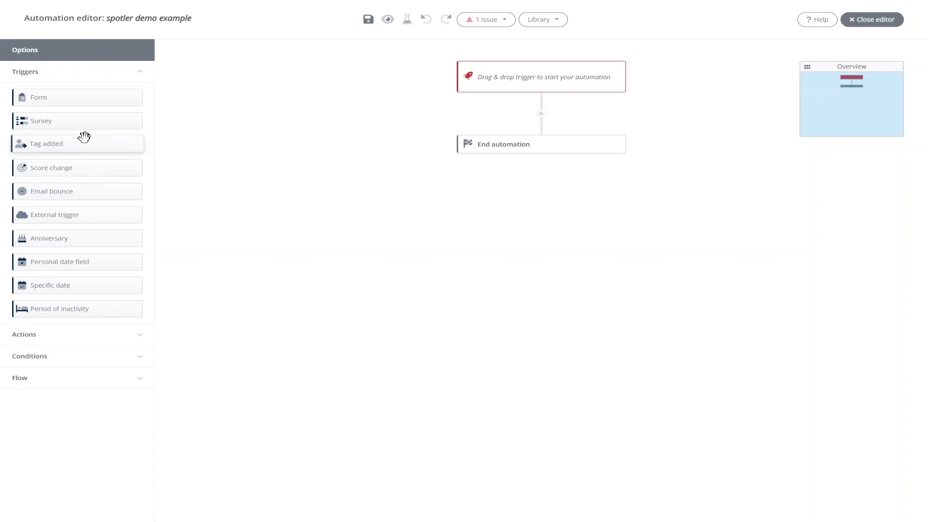
# Step: Add a Tag added trigger to the automation and set its tag to "spotler demo example"
pyautogui.moveTo(58, 145); pyautogui.dragTo(502, 89)
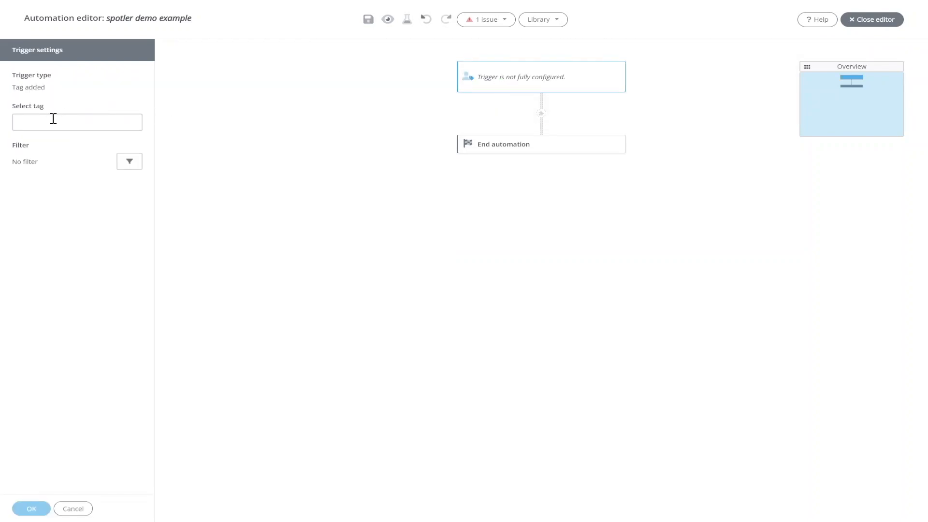
pyautogui.click(35, 120)
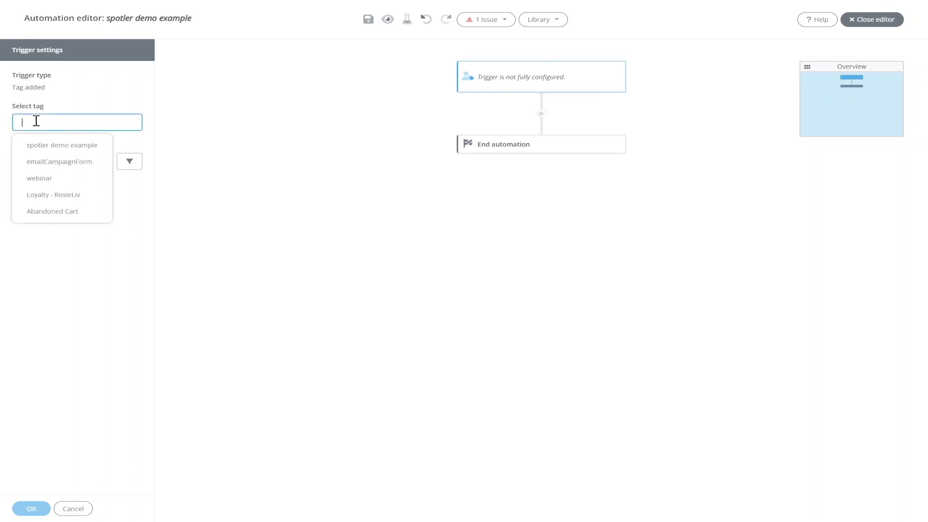
pyautogui.click(83, 147)
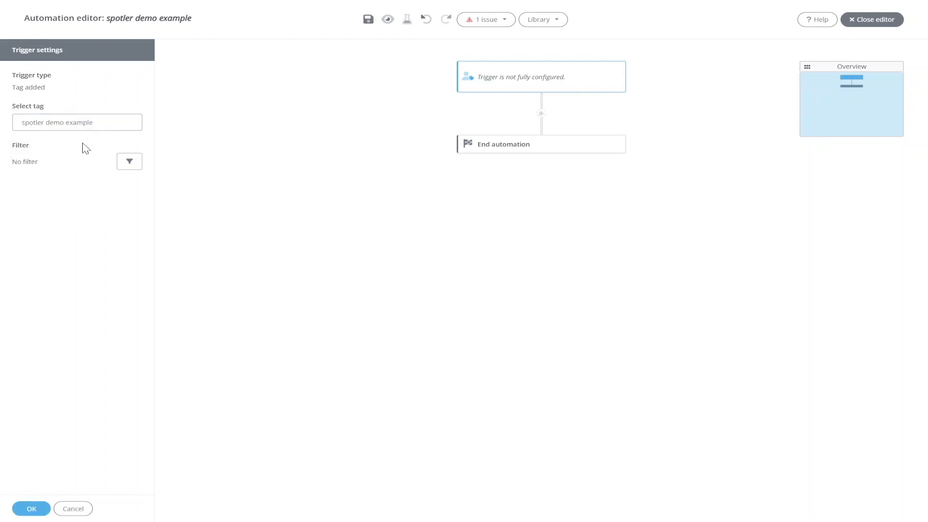
pyautogui.click(31, 509)
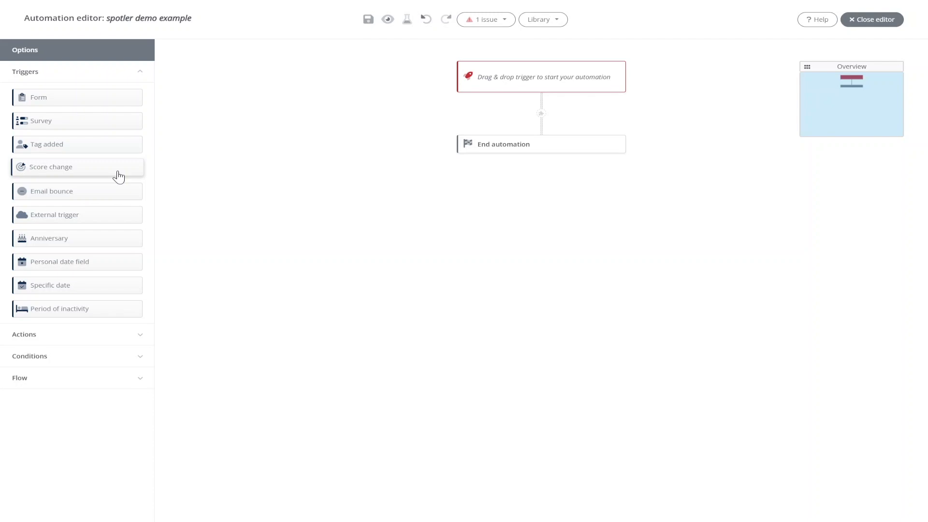
# Step: Add a Score change trigger using Tag score in time period for "spotler demo example", increased by at least 1 within 7 days
pyautogui.moveTo(118, 176); pyautogui.dragTo(503, 74)
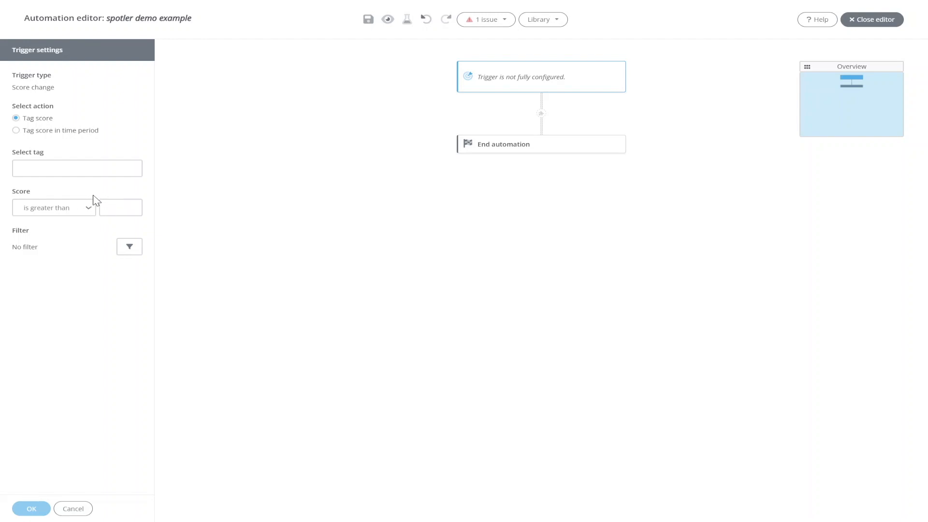
pyautogui.click(16, 131)
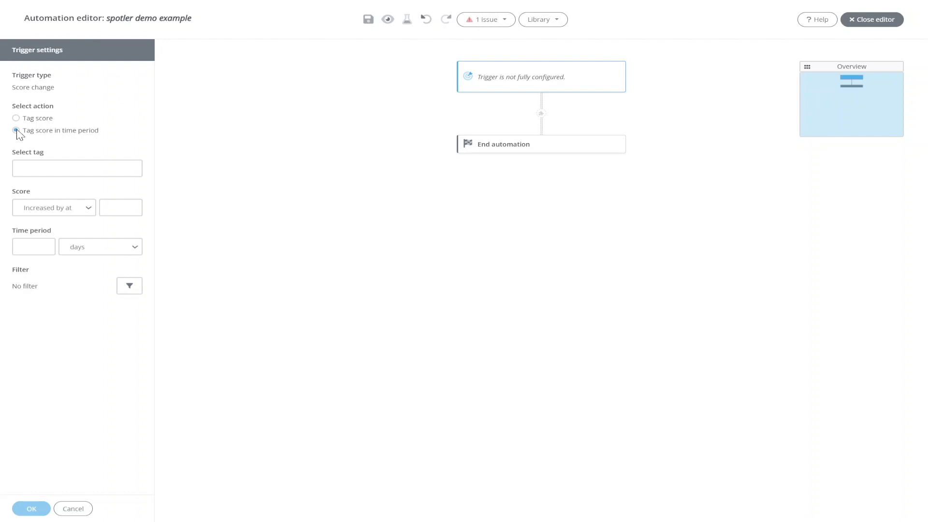
pyautogui.click(78, 164)
pyautogui.click(89, 195)
pyautogui.click(117, 208)
pyautogui.write('1')
pyautogui.click(33, 247)
pyautogui.write('7')
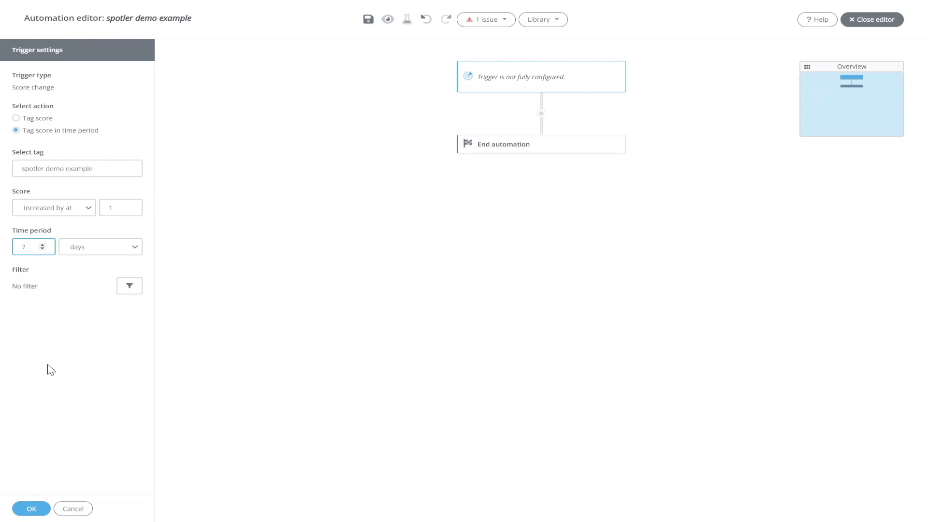
pyautogui.click(31, 509)
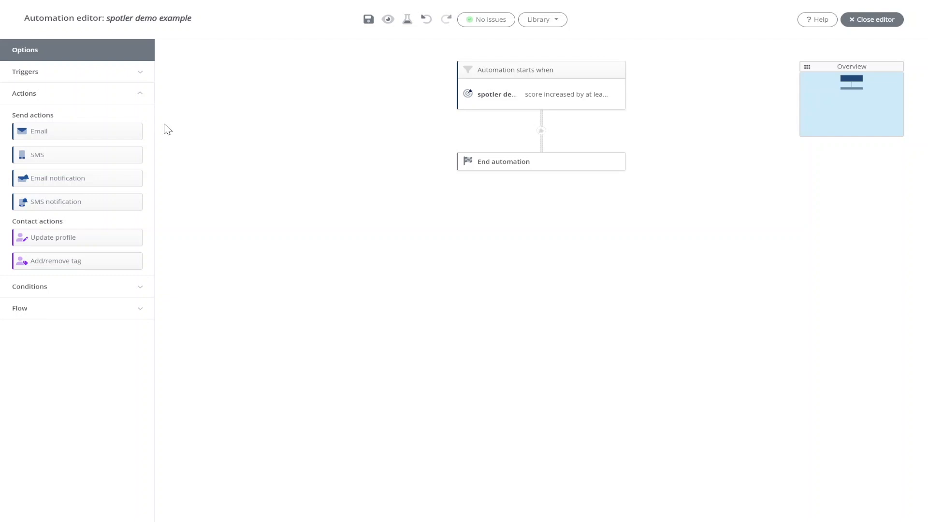
# Step: Add an Add/remove tag action after the trigger that removes the tag "spotler demo example"
pyautogui.moveTo(63, 266); pyautogui.dragTo(534, 138)
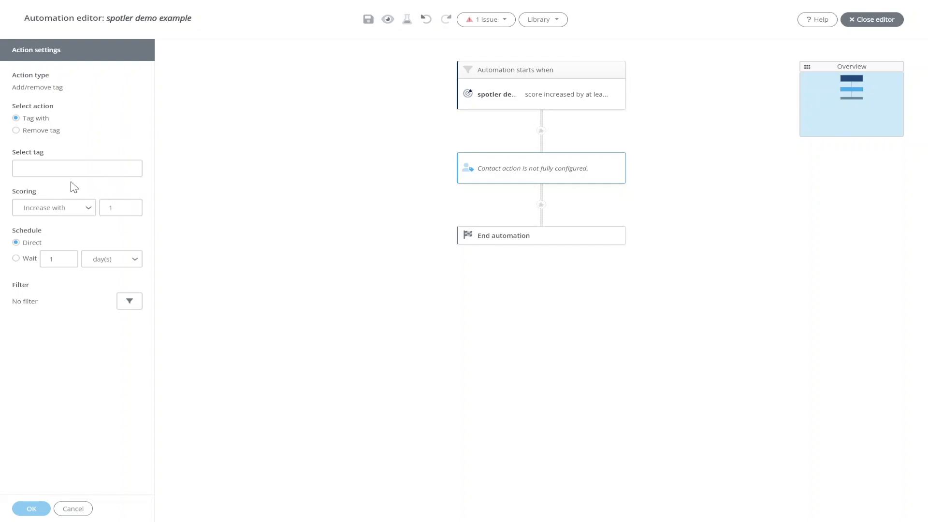
pyautogui.click(20, 134)
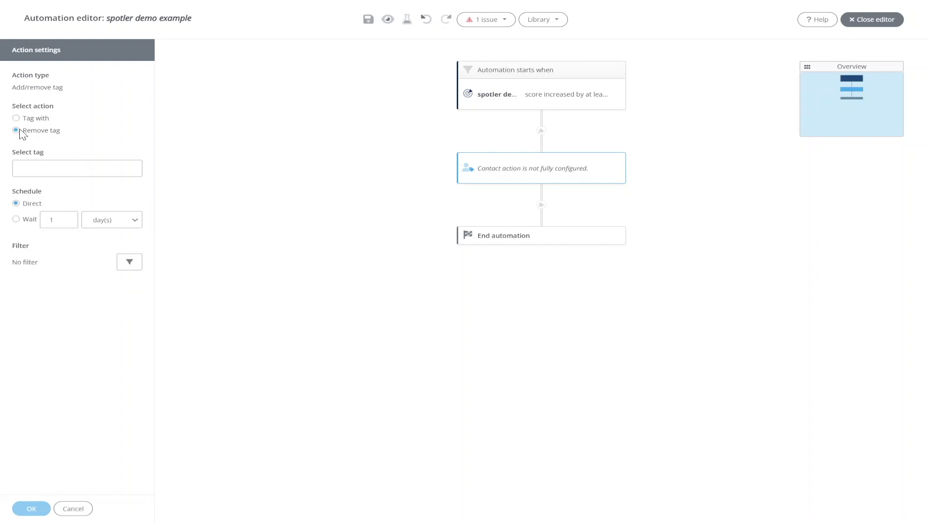
pyautogui.click(69, 168)
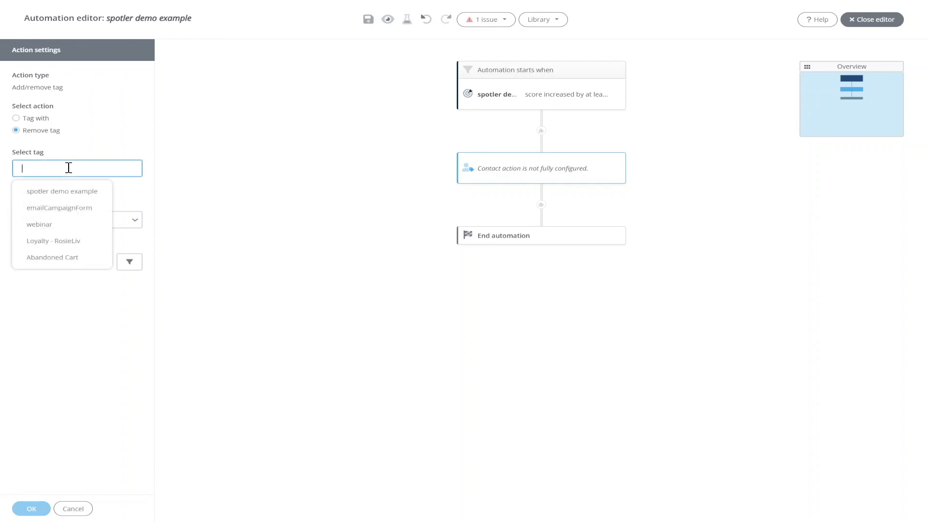
pyautogui.click(84, 192)
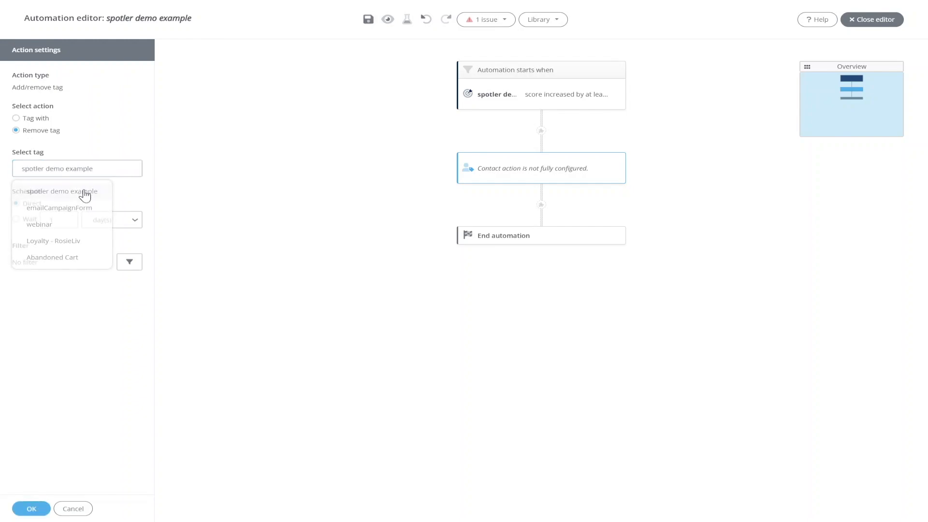
pyautogui.click(32, 509)
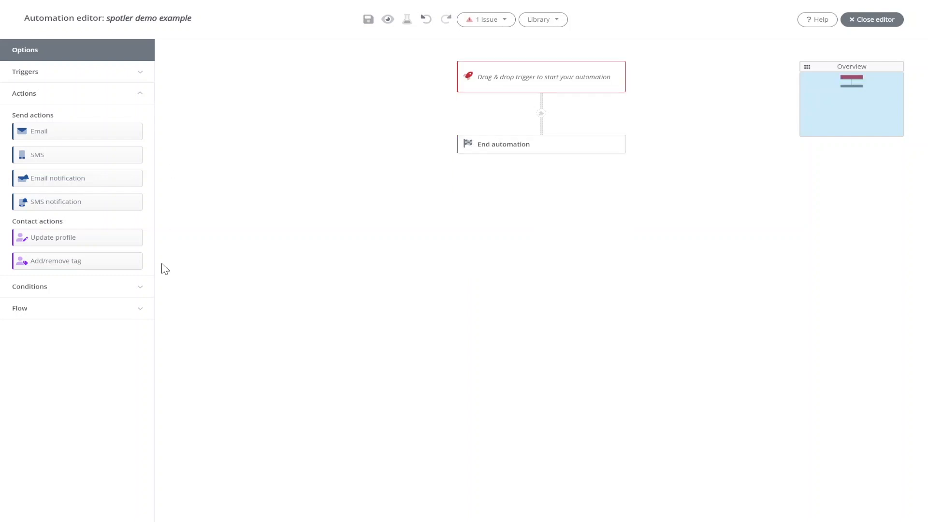
# Step: Place a Tag condition before End automation, view its settings and discard the condition
pyautogui.click(133, 287)
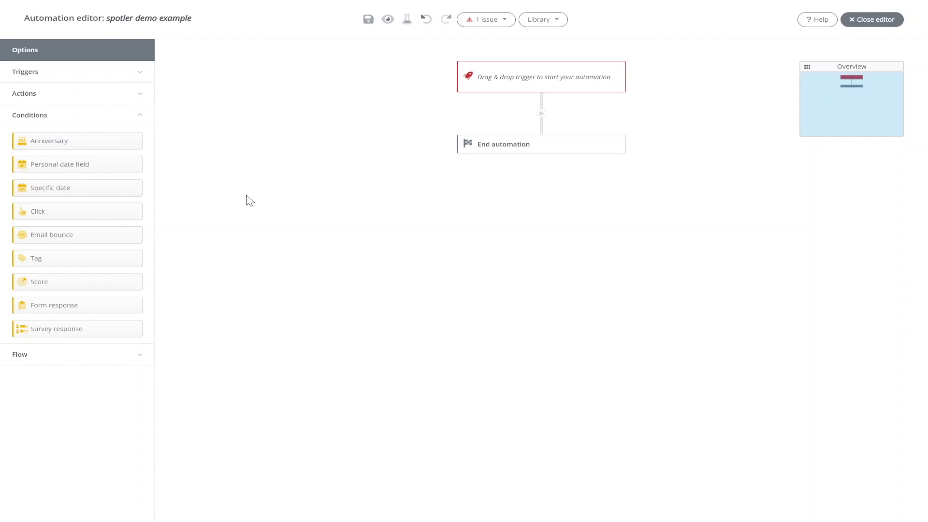
pyautogui.moveTo(97, 267); pyautogui.dragTo(546, 120)
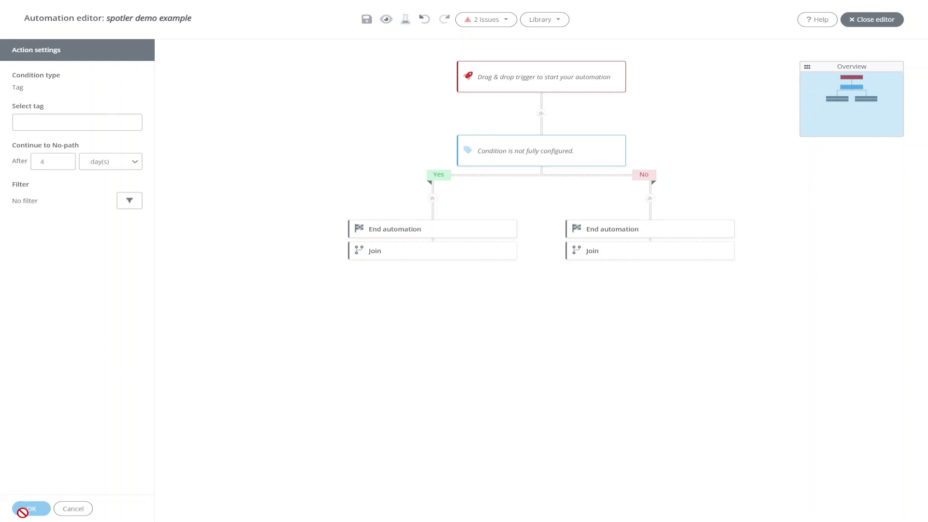
pyautogui.click(188, 353)
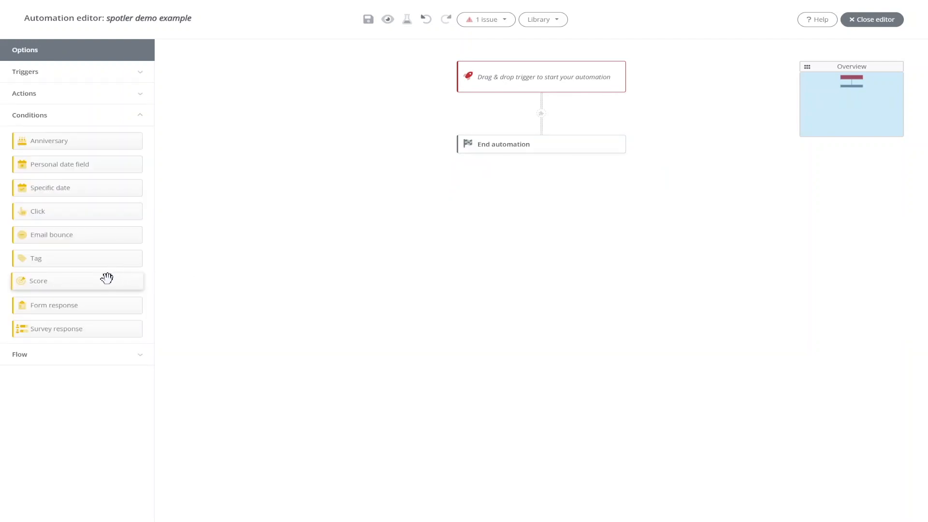
# Step: Place a Score condition between the trigger and End automation
pyautogui.moveTo(107, 279); pyautogui.dragTo(566, 127)
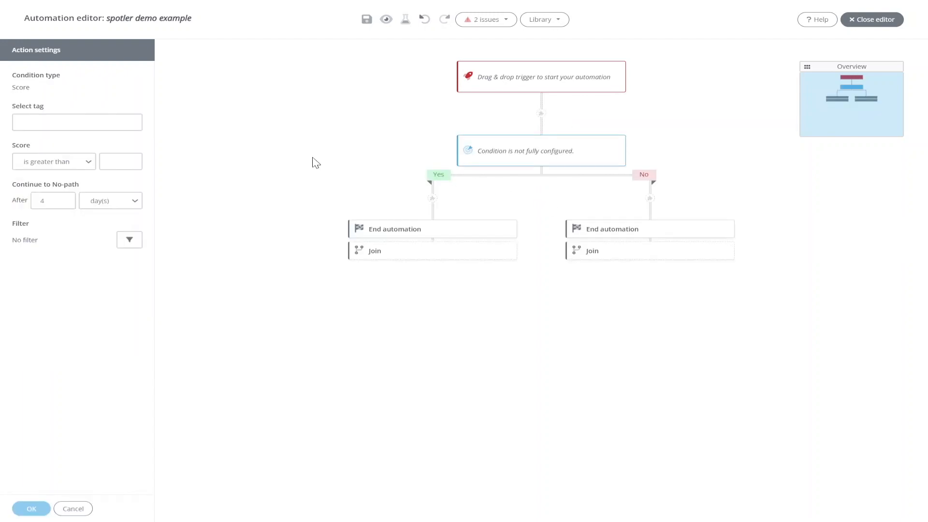